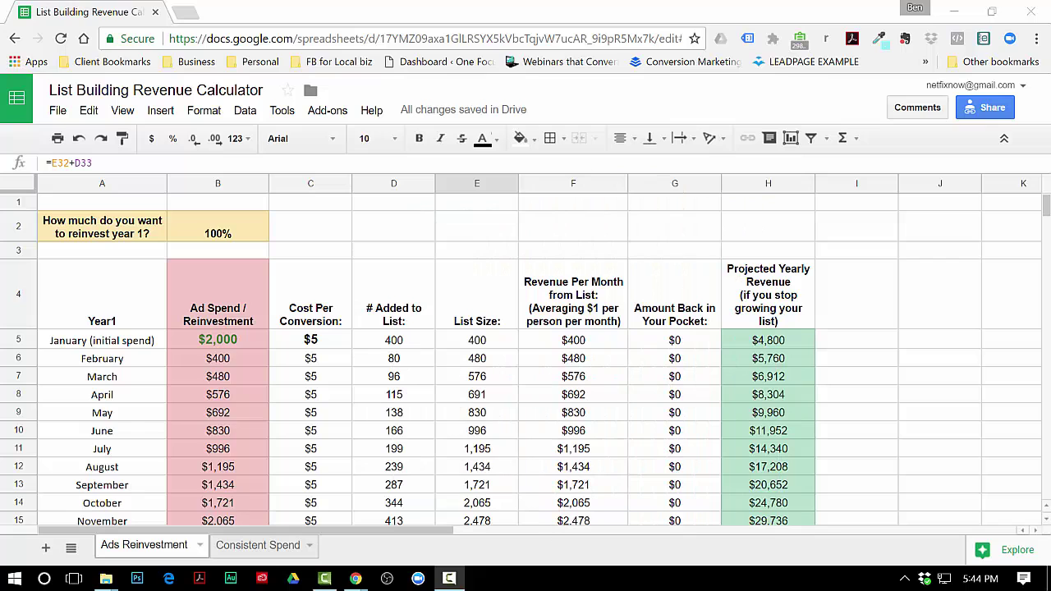
Open the File menu of the List Building Revenue Calculator spreadsheet.
click(58, 111)
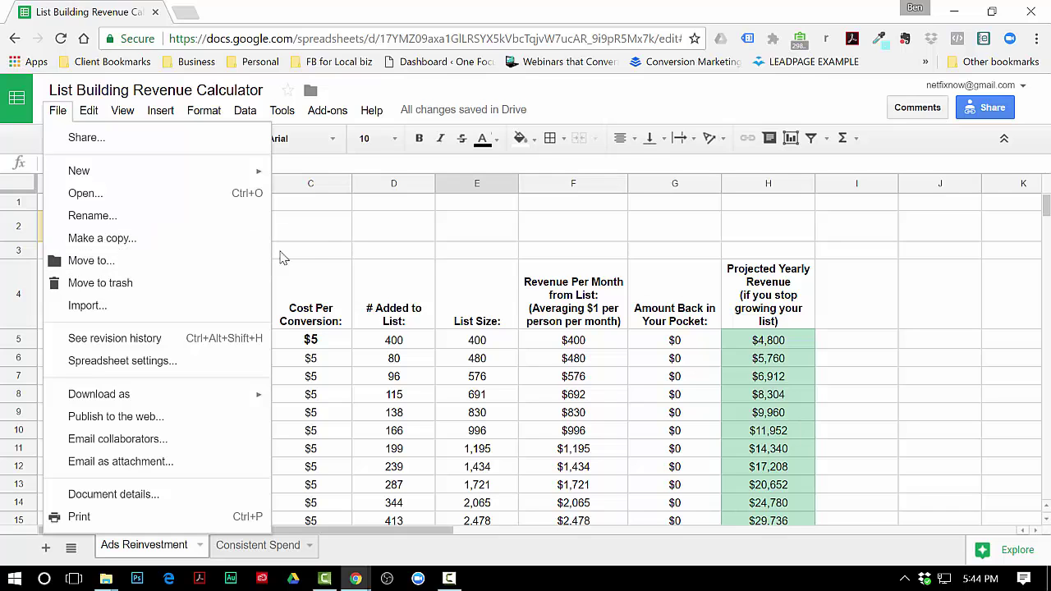
Dismiss the File menu by clicking cell C2 on the Ads Reinvestment sheet.
click(310, 244)
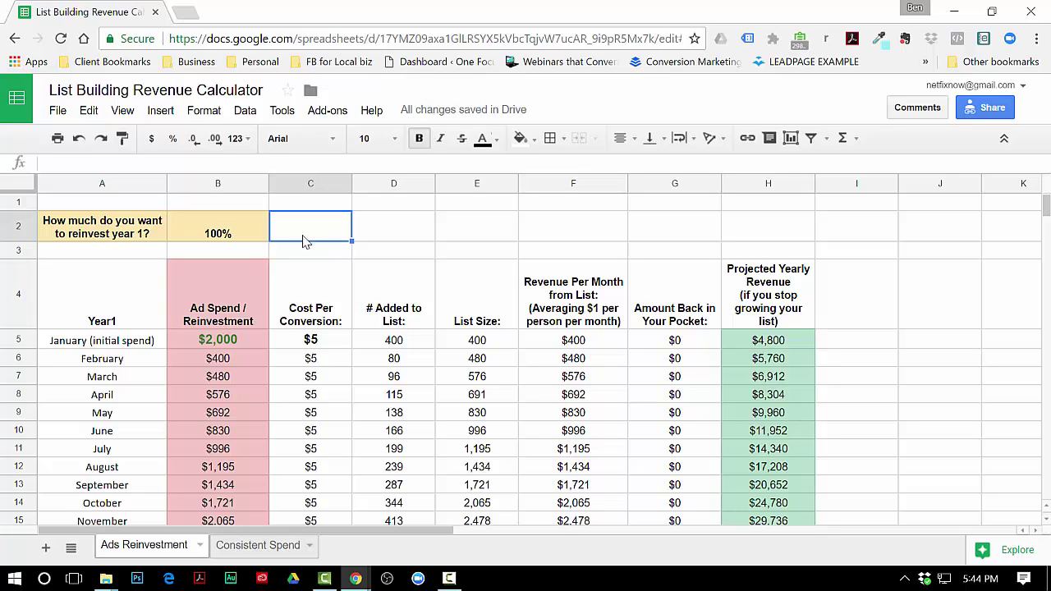
click(248, 240)
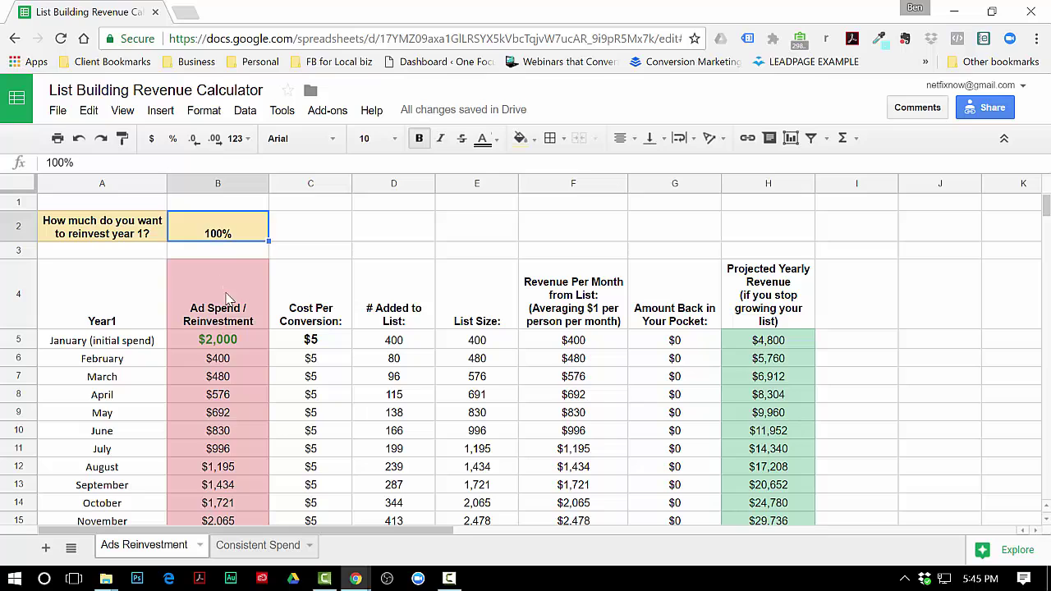
click(218, 345)
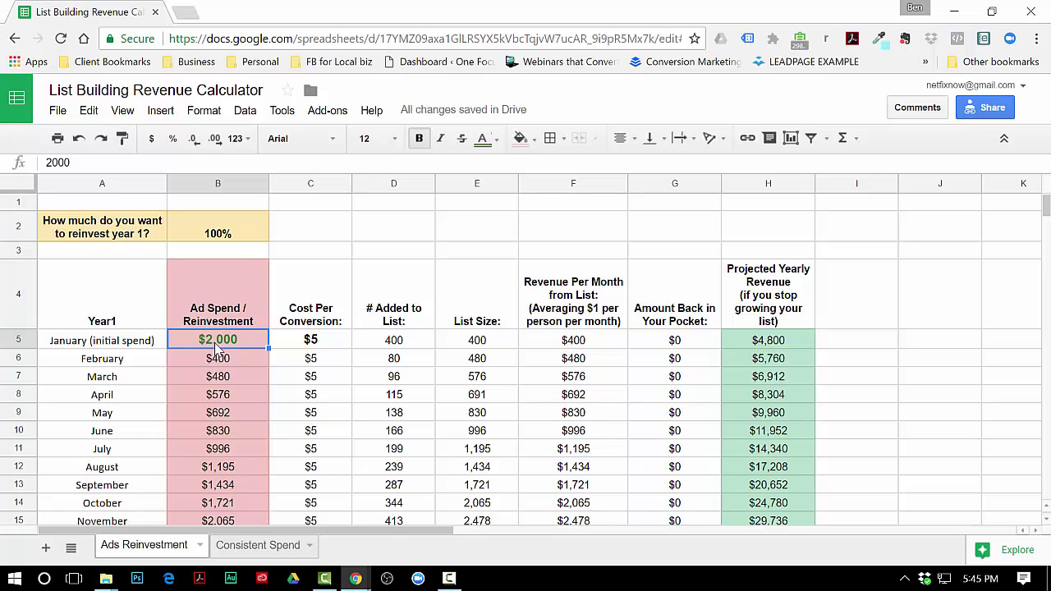
click(308, 345)
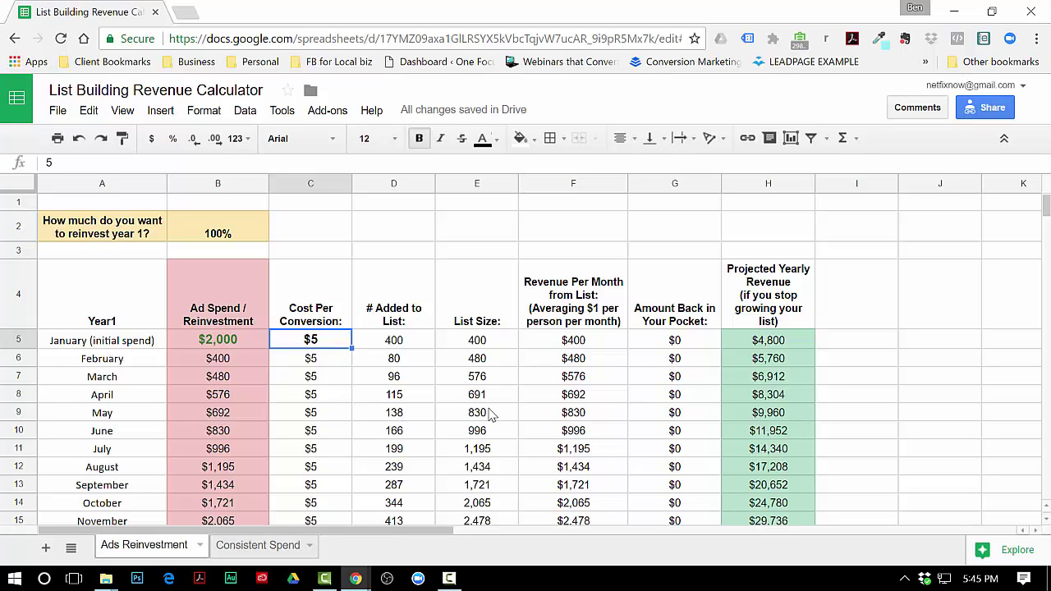
click(563, 310)
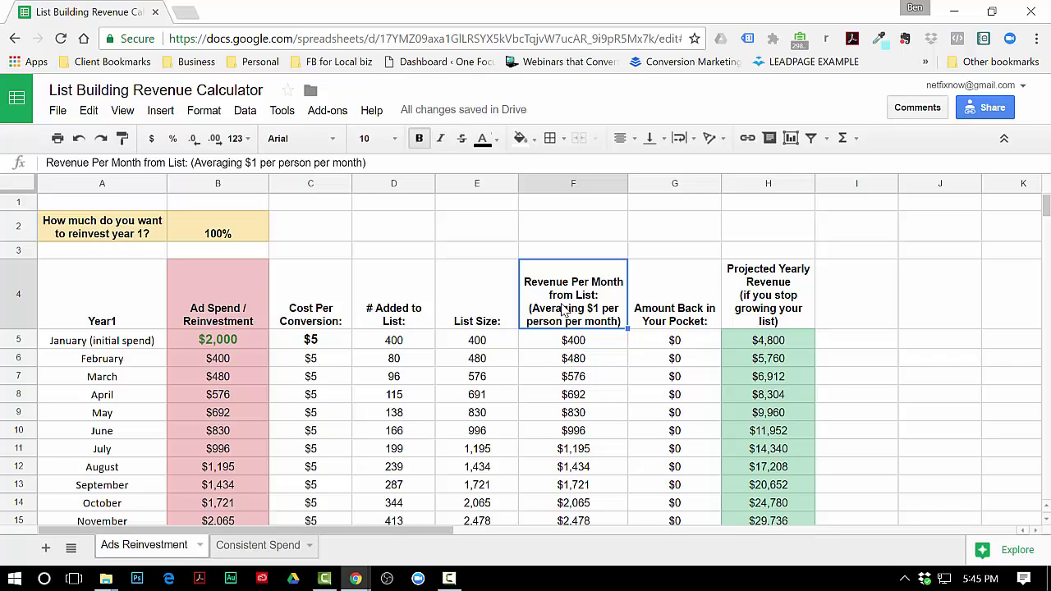
click(492, 345)
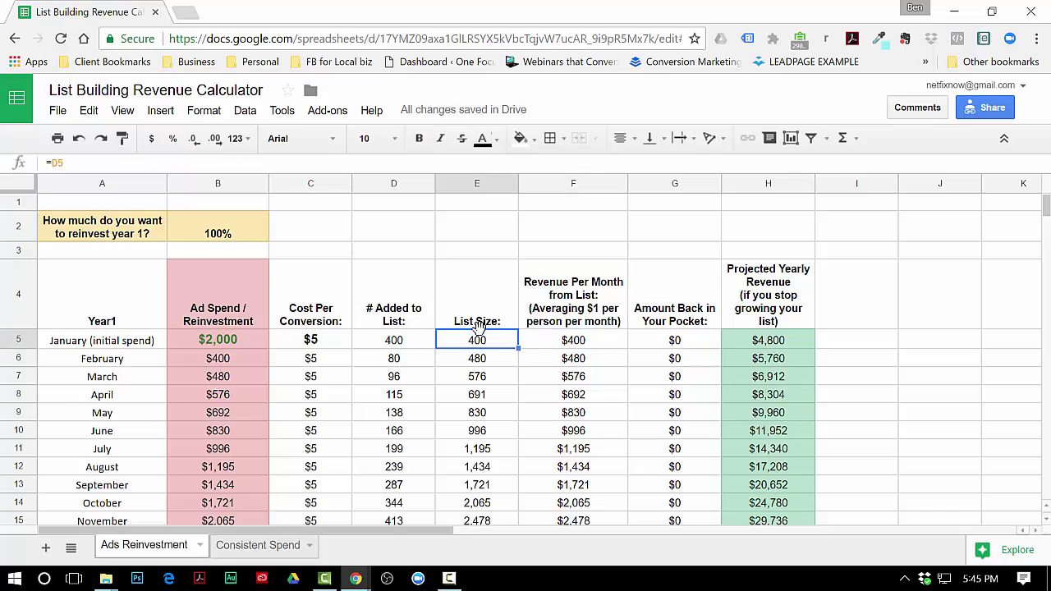
click(557, 344)
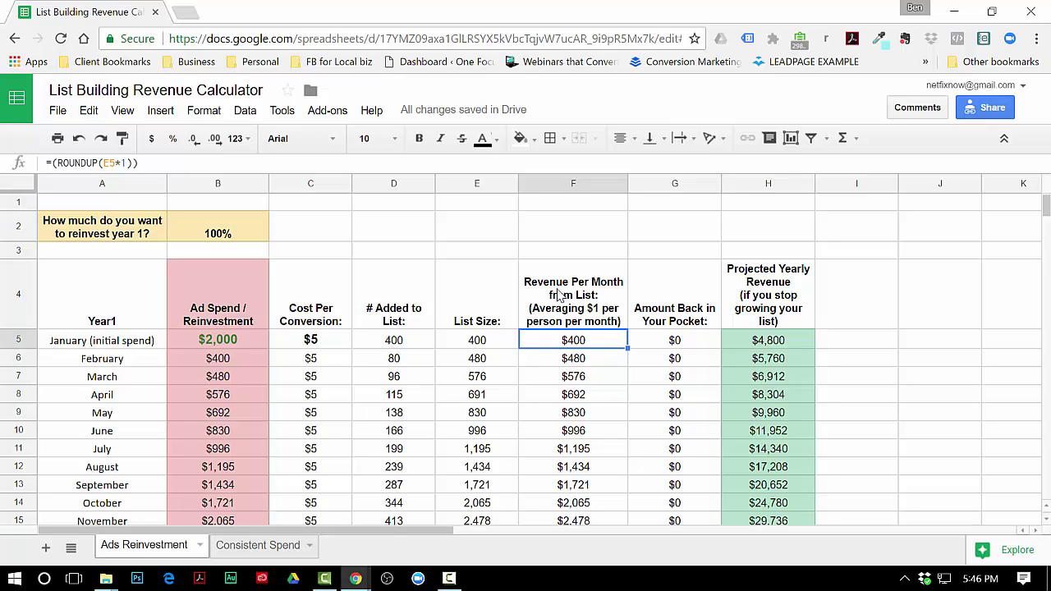
click(233, 343)
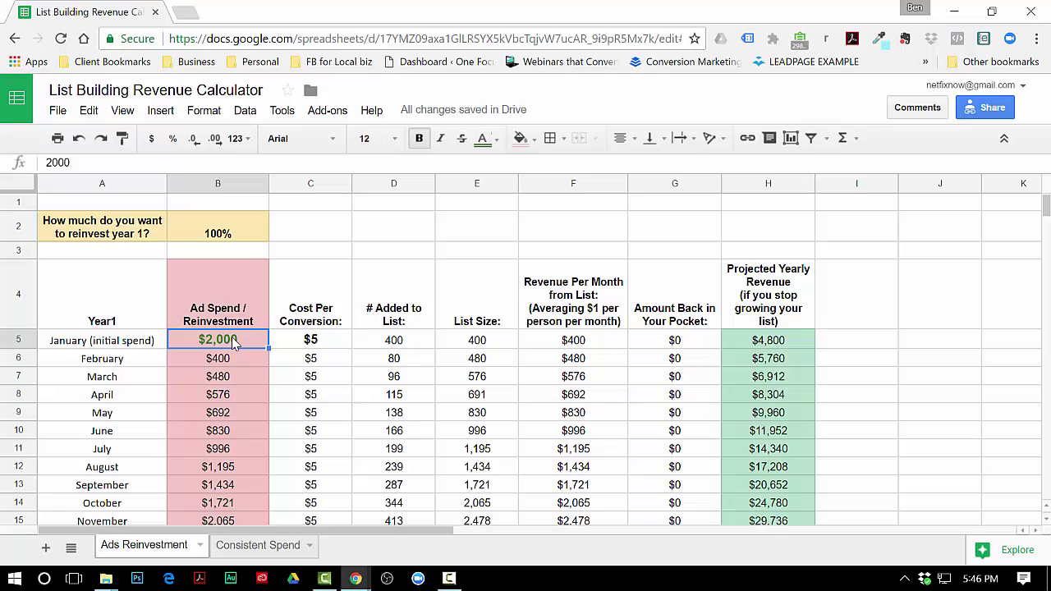
click(320, 340)
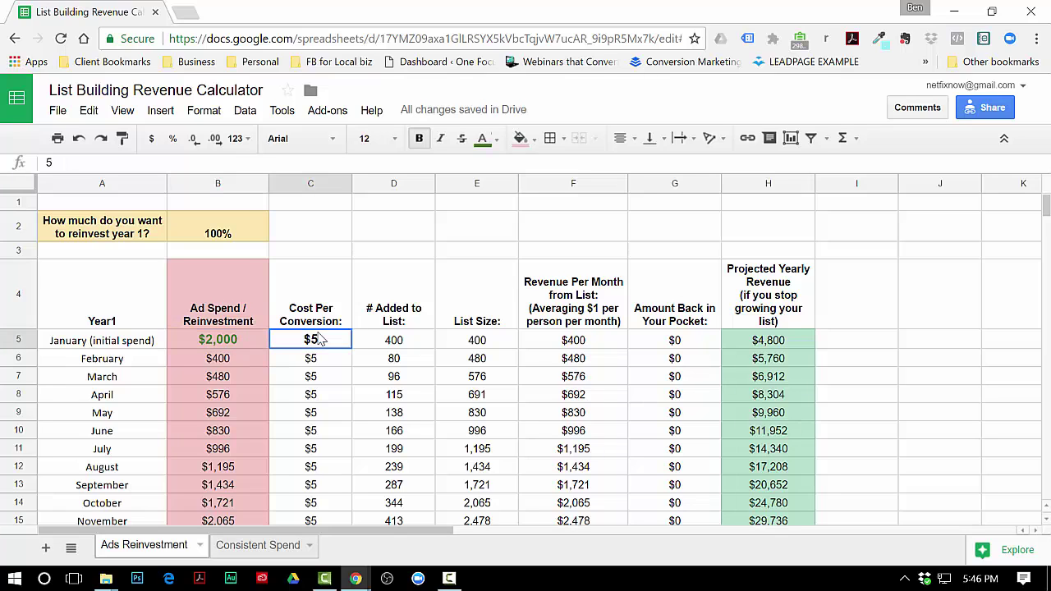
click(460, 350)
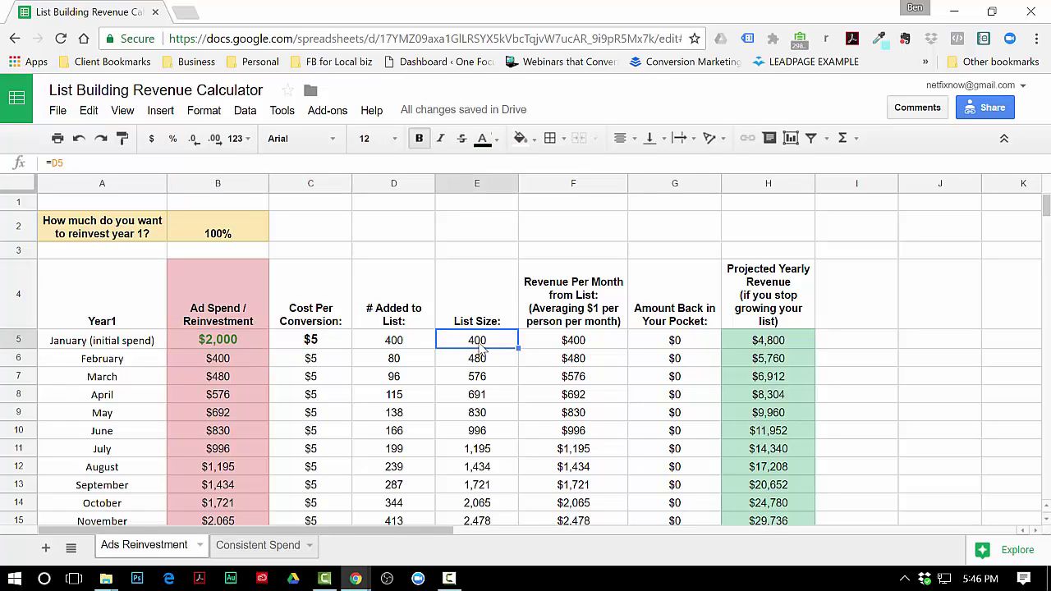
click(579, 350)
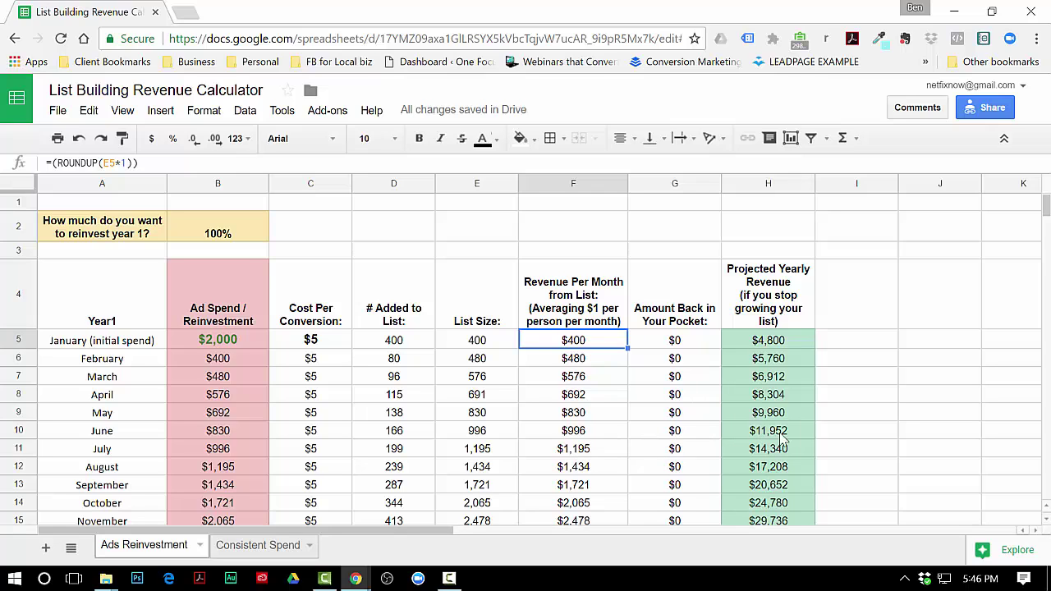
click(775, 437)
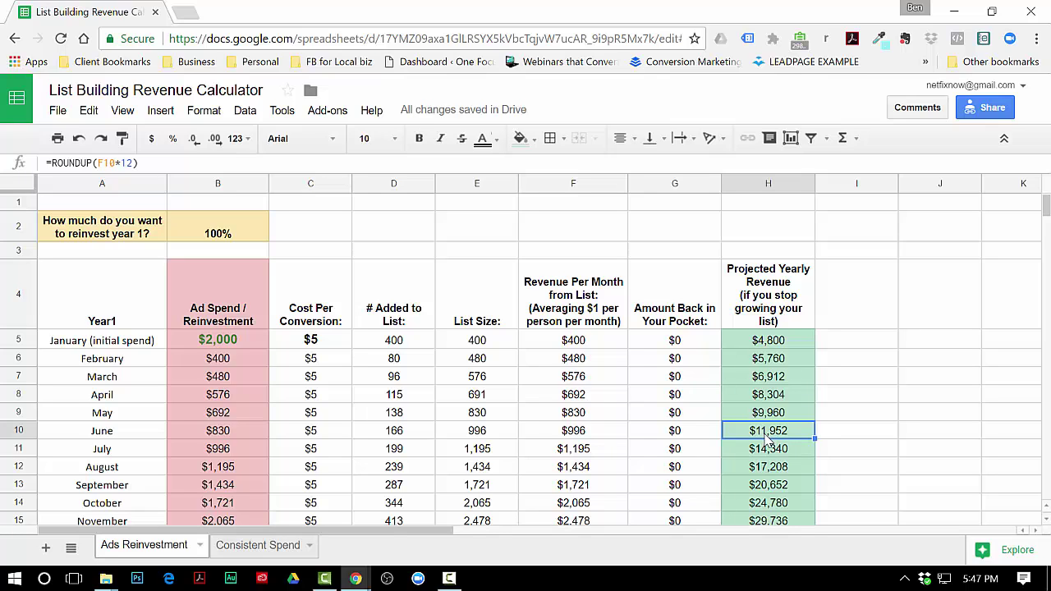
click(497, 436)
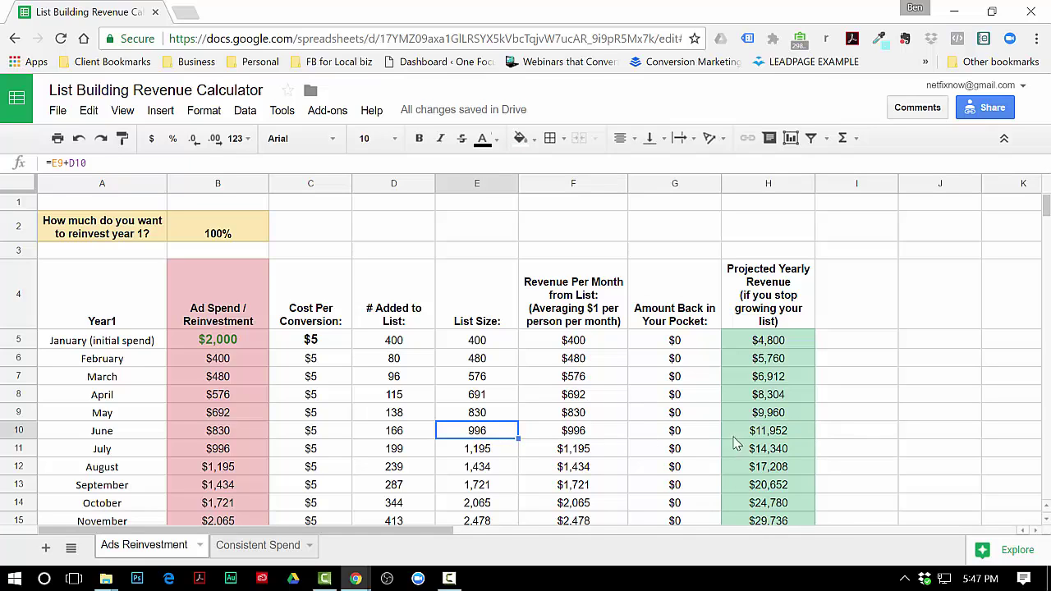
click(573, 346)
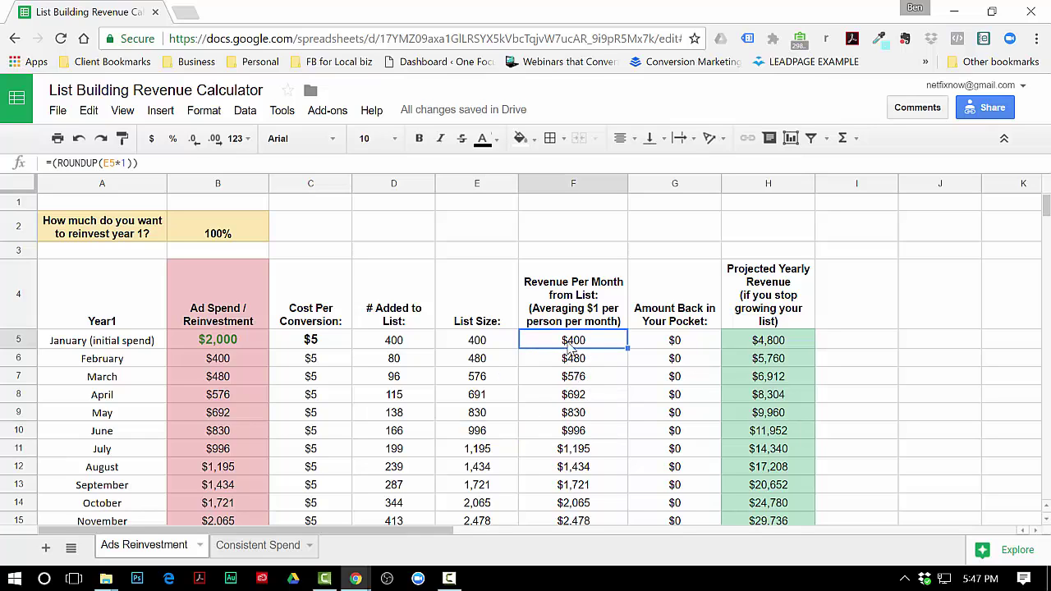
click(238, 362)
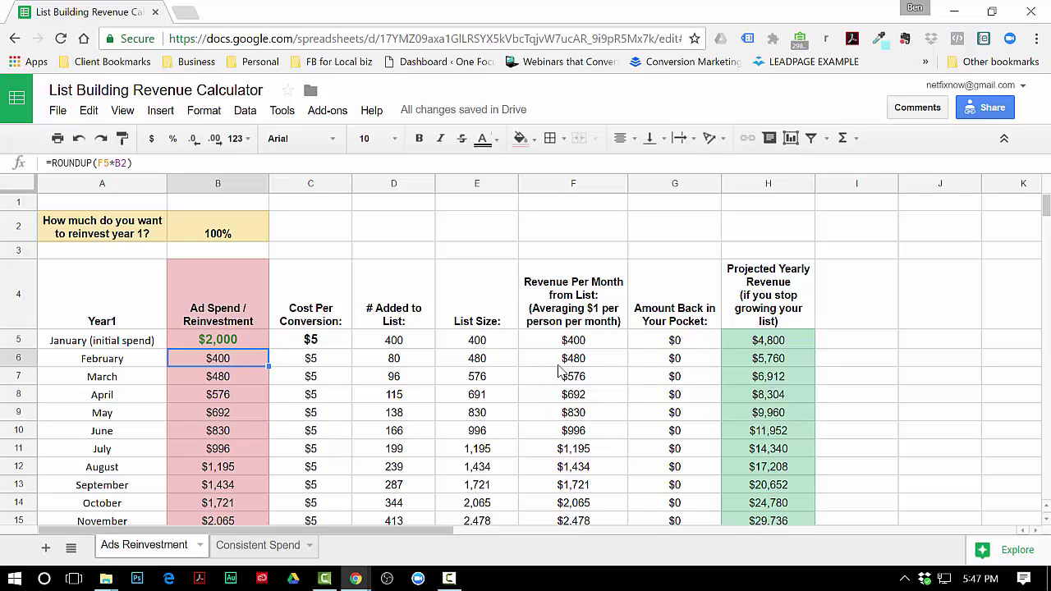
click(483, 397)
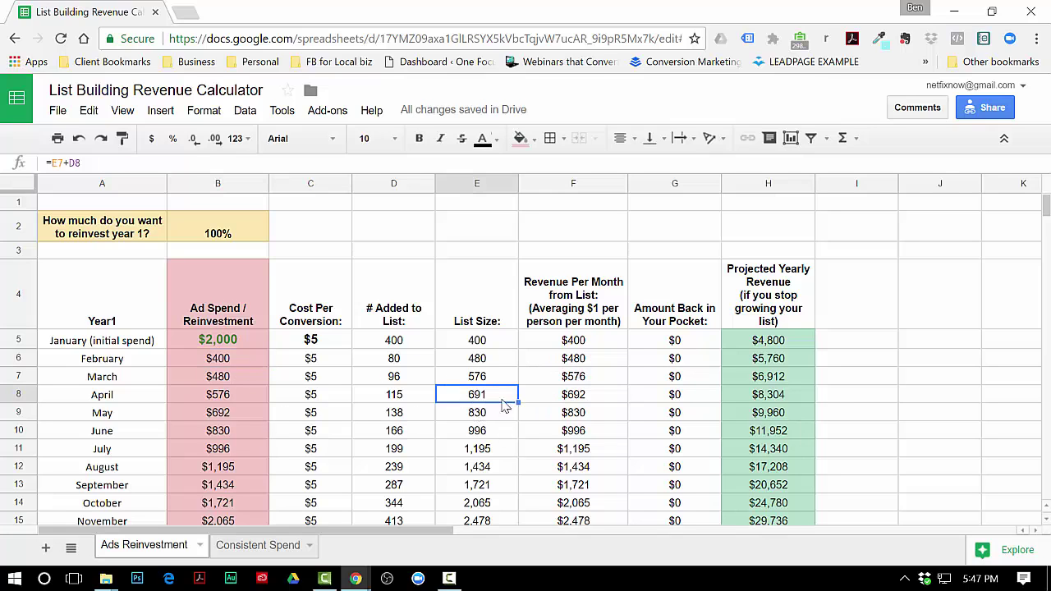
click(567, 403)
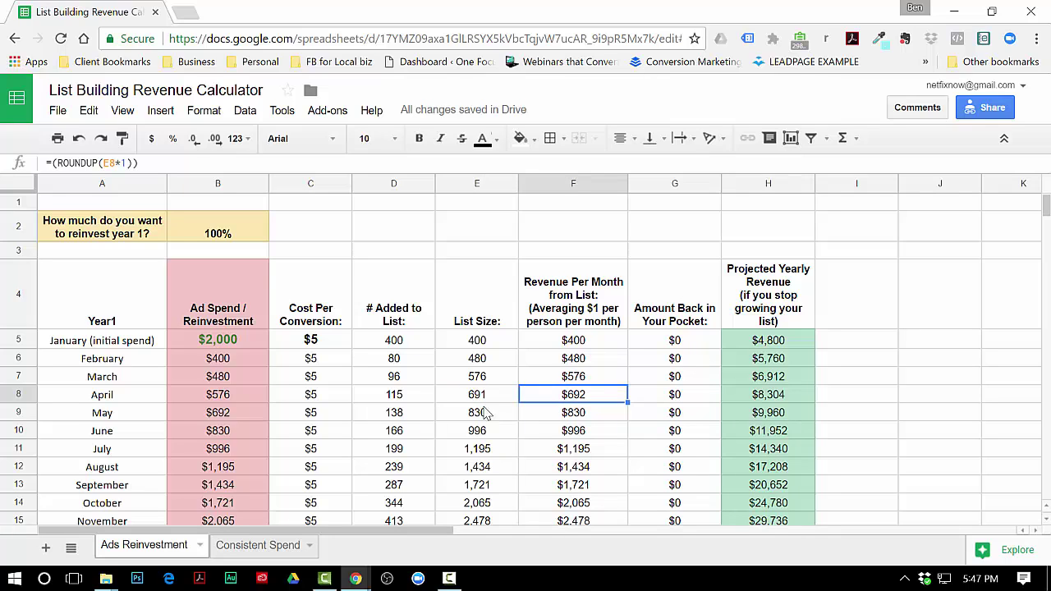
click(238, 410)
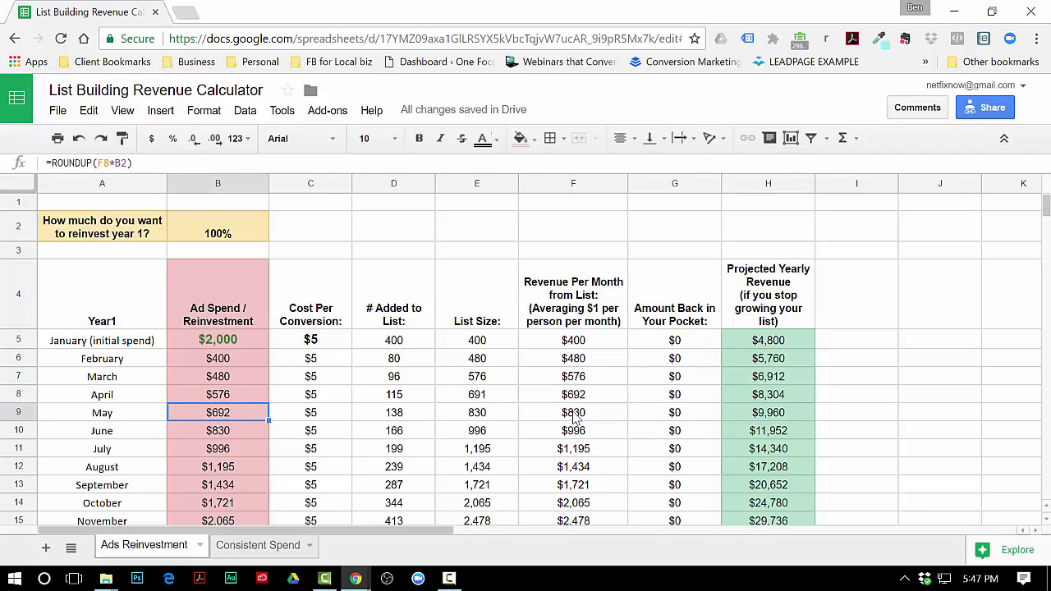
scroll(378, 387, down, 1)
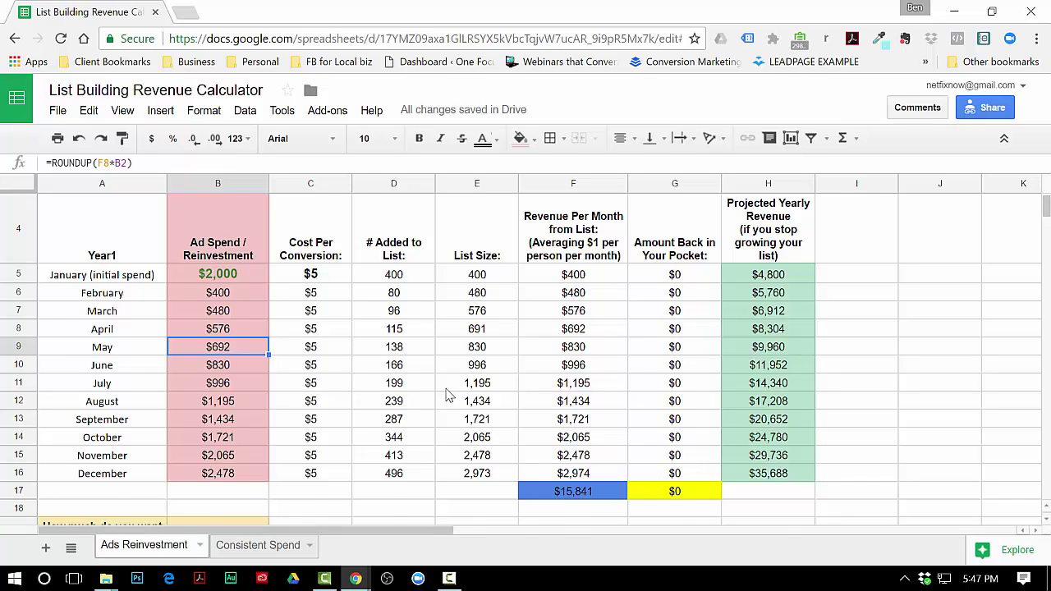
Try a 50% year-1 reinvest percentage and check the resulting $8,561 revenue total formula.
scroll(453, 399, up, 2)
click(243, 235)
text(50%)
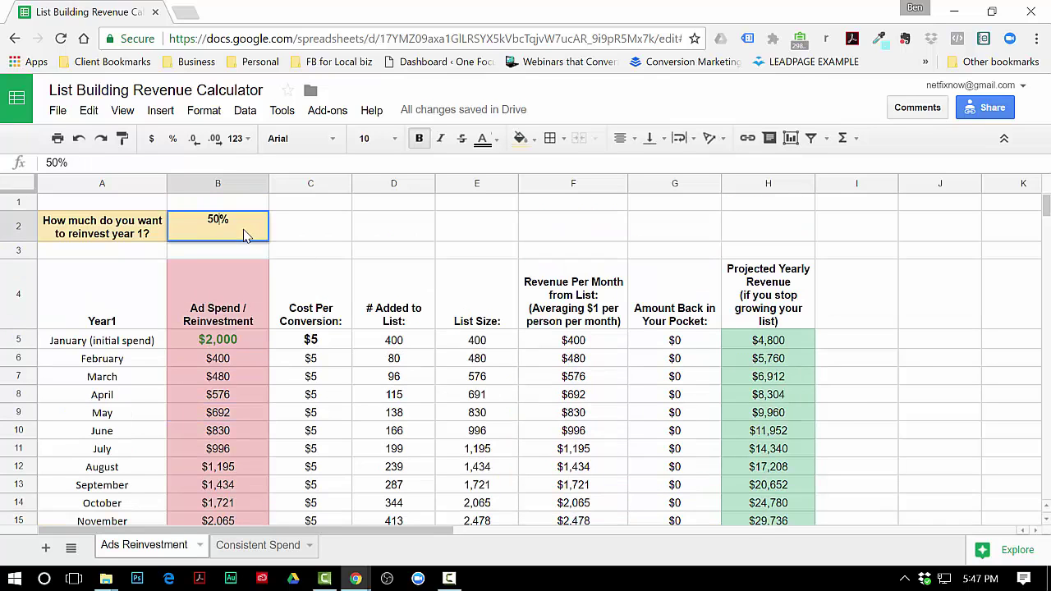
key(Return)
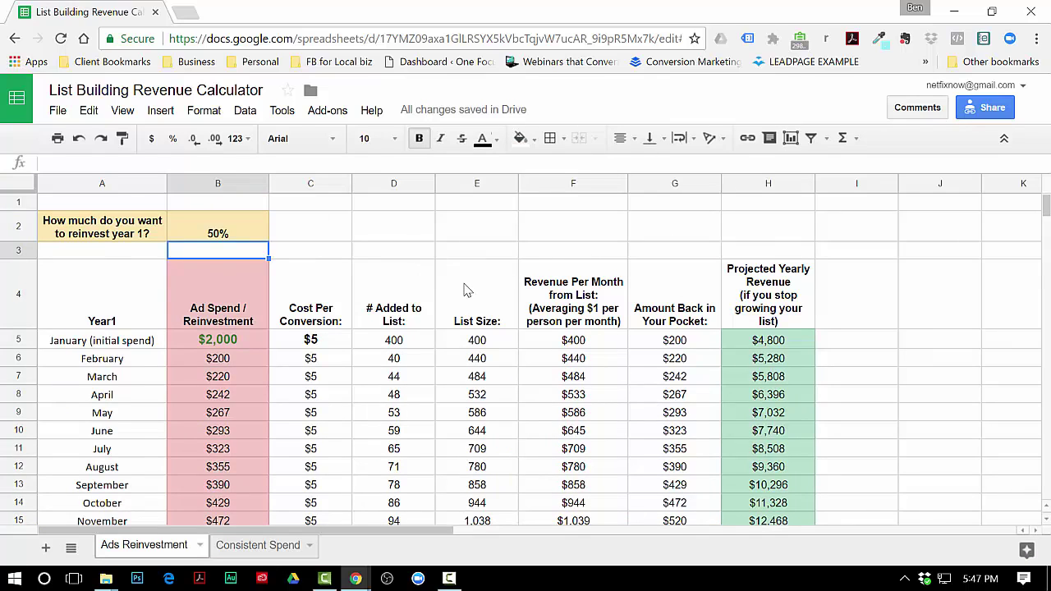
scroll(462, 300, down, 1)
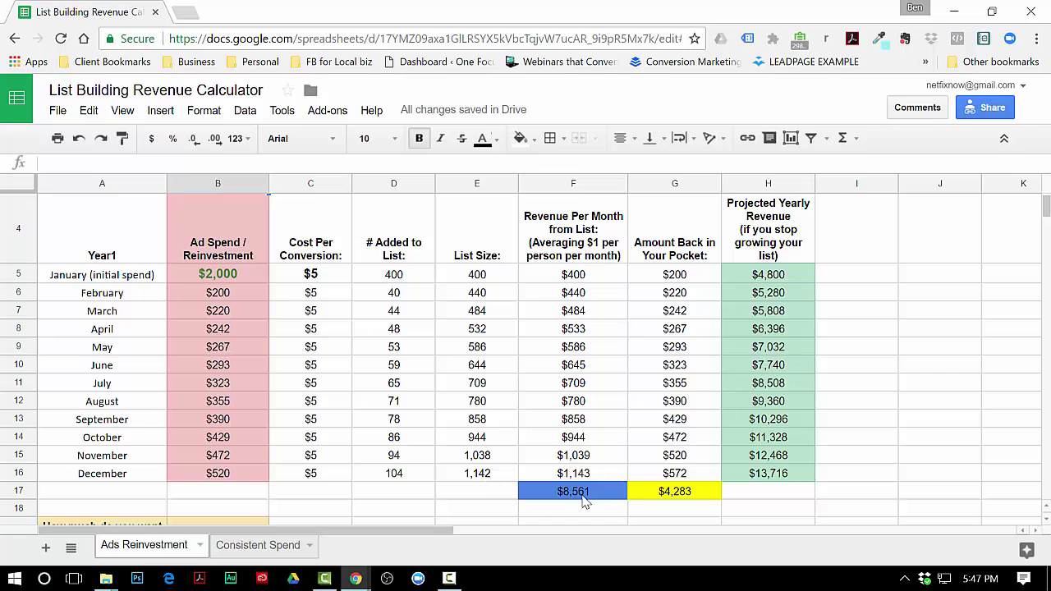
click(587, 493)
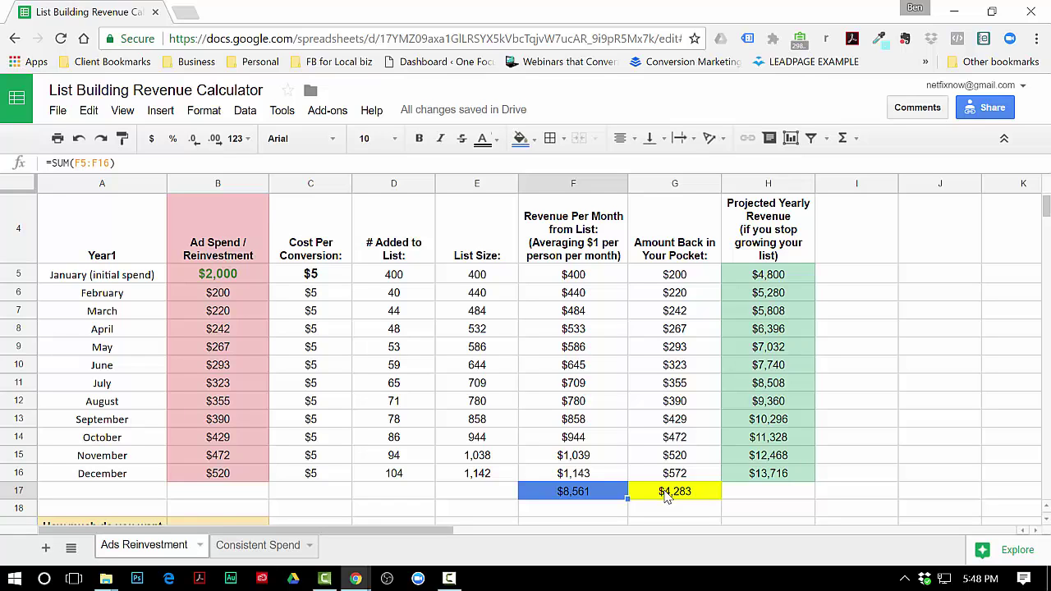
Set the year-1 reinvest percentage back to 100%, restoring $15,841 revenue and $0 pocketed.
scroll(356, 387, up, 2)
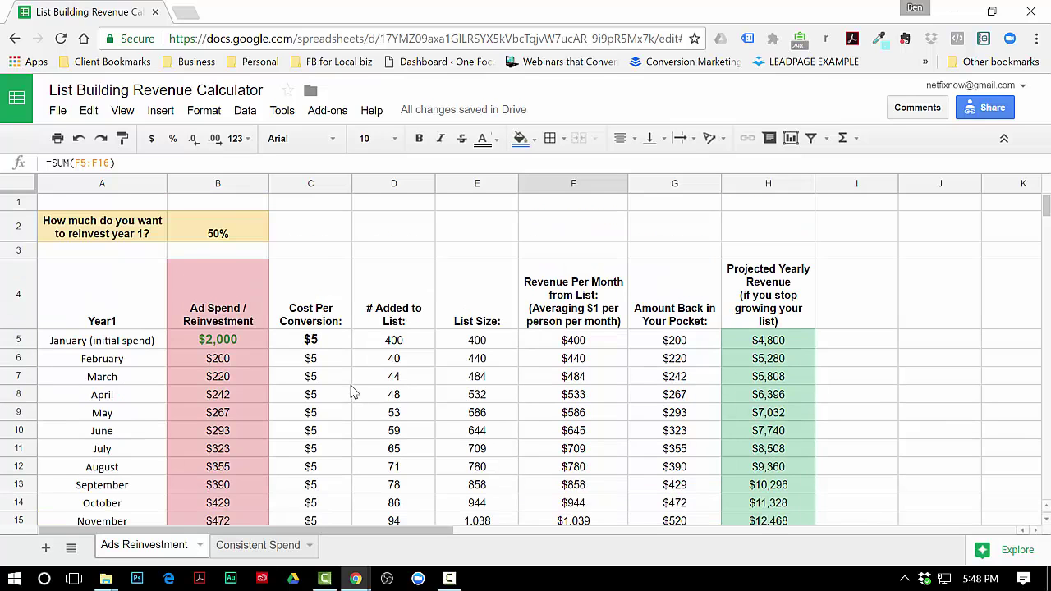
click(219, 238)
text(100)
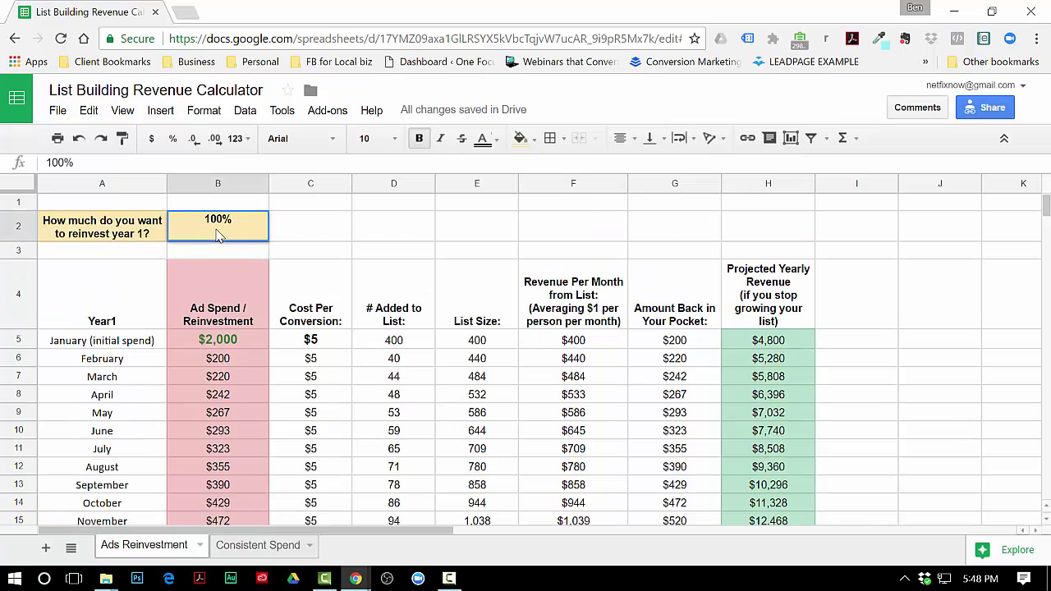
key(Return)
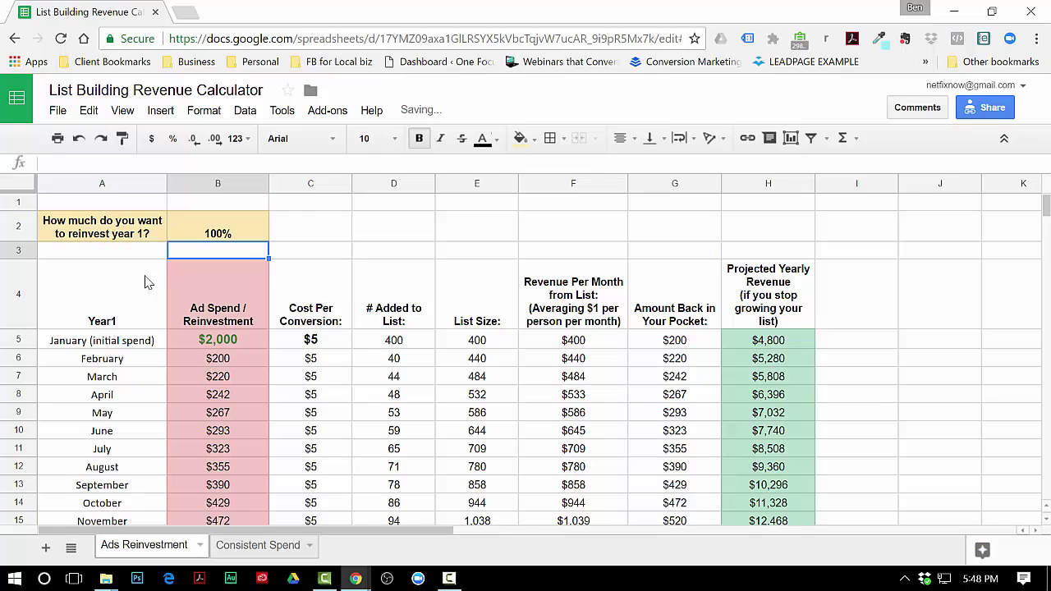
scroll(152, 287, down, 5)
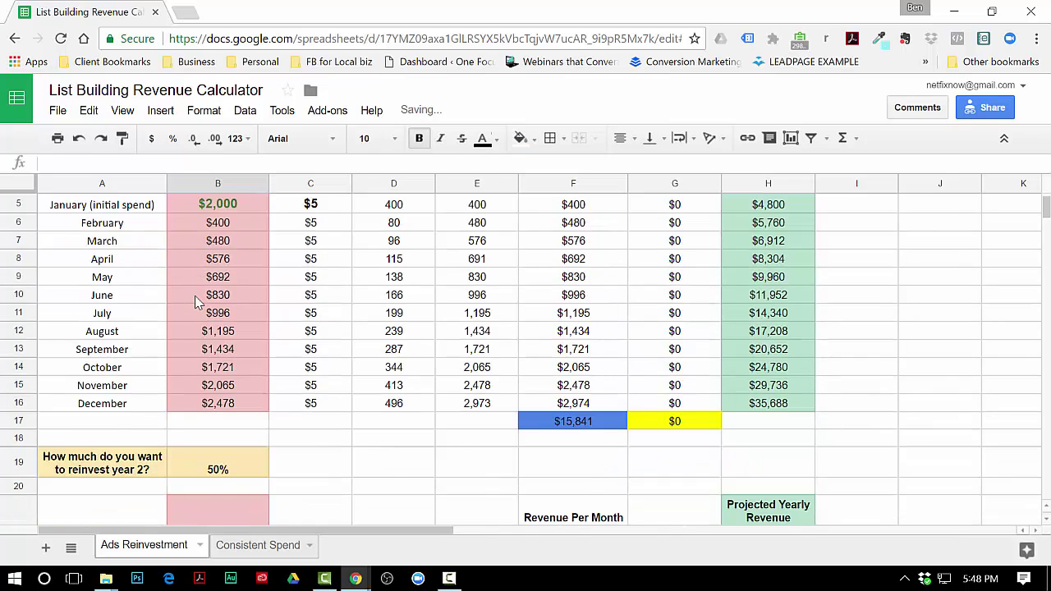
scroll(236, 302, up, 1)
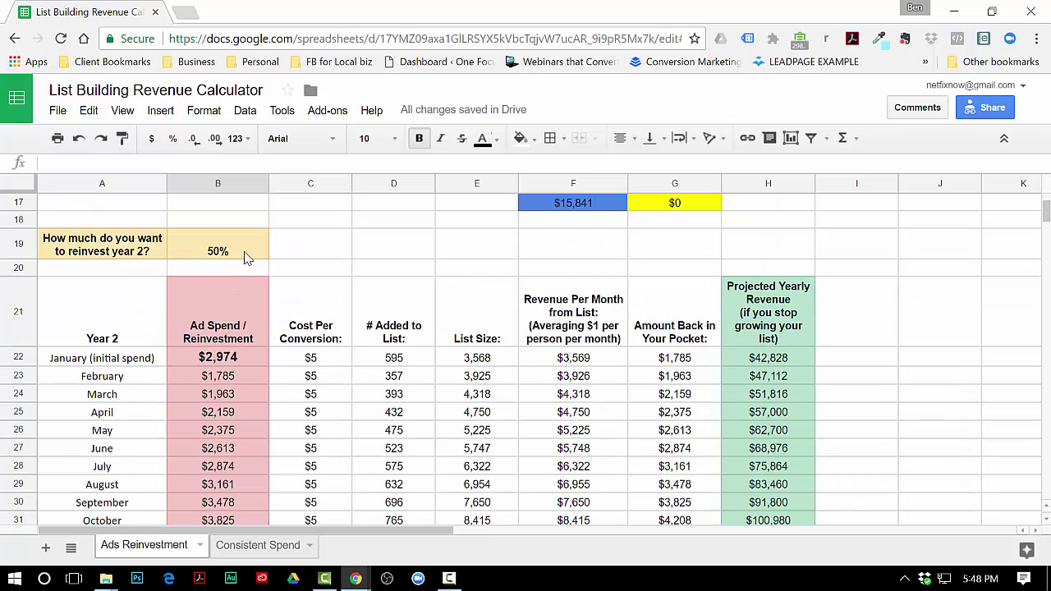
click(214, 257)
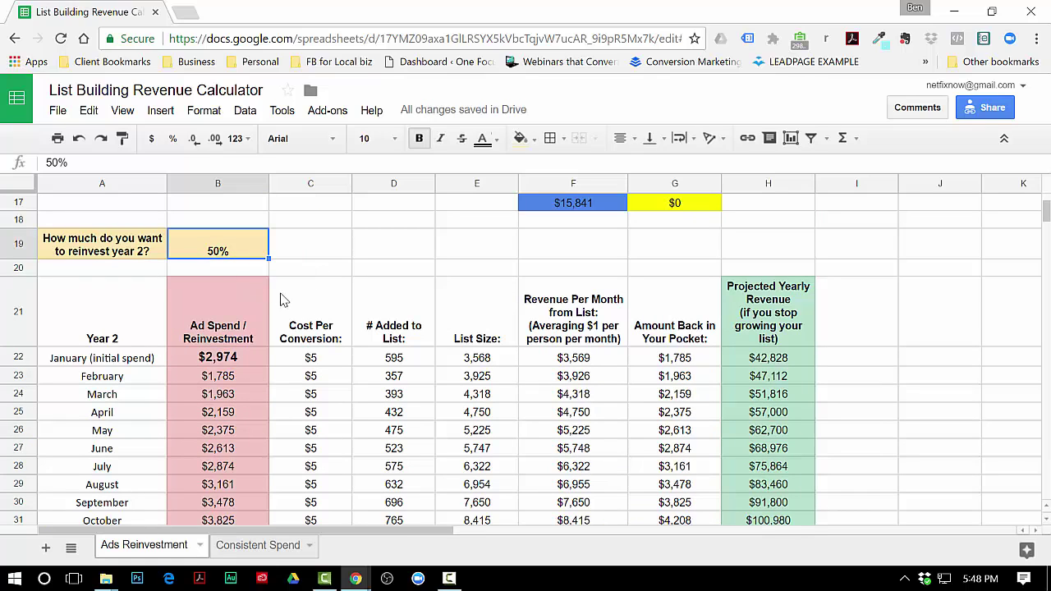
scroll(367, 337, down, 1)
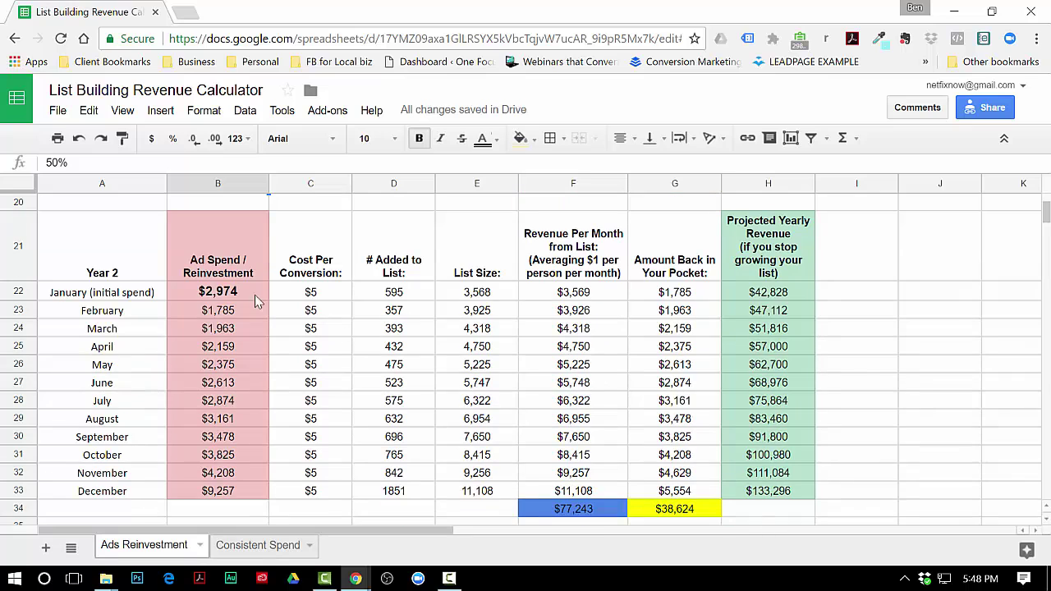
scroll(263, 326, up, 1)
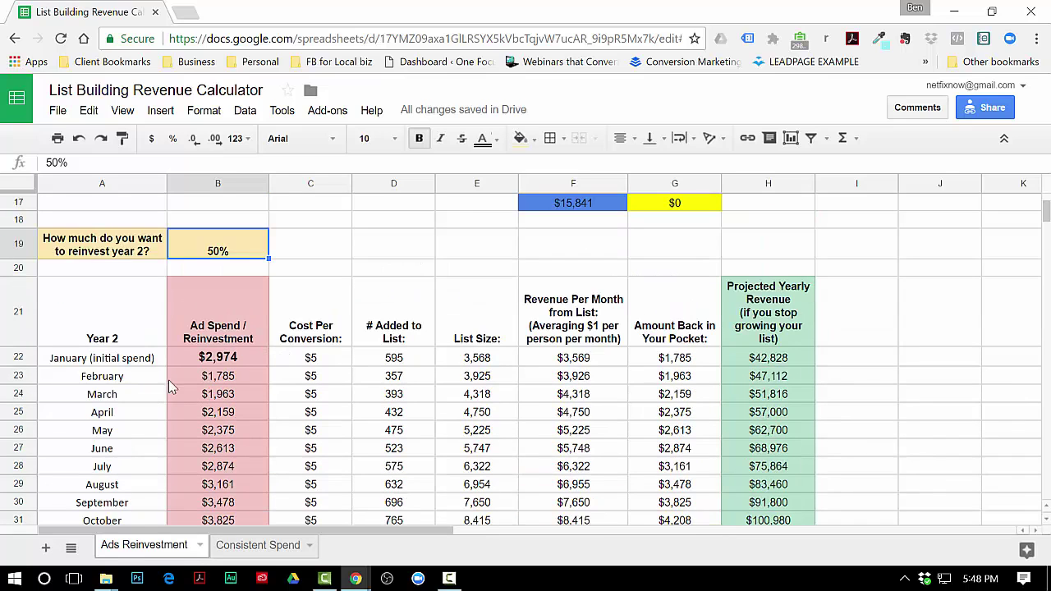
click(219, 363)
scroll(394, 384, down, 1)
scroll(398, 384, down, 1)
scroll(468, 361, up, 1)
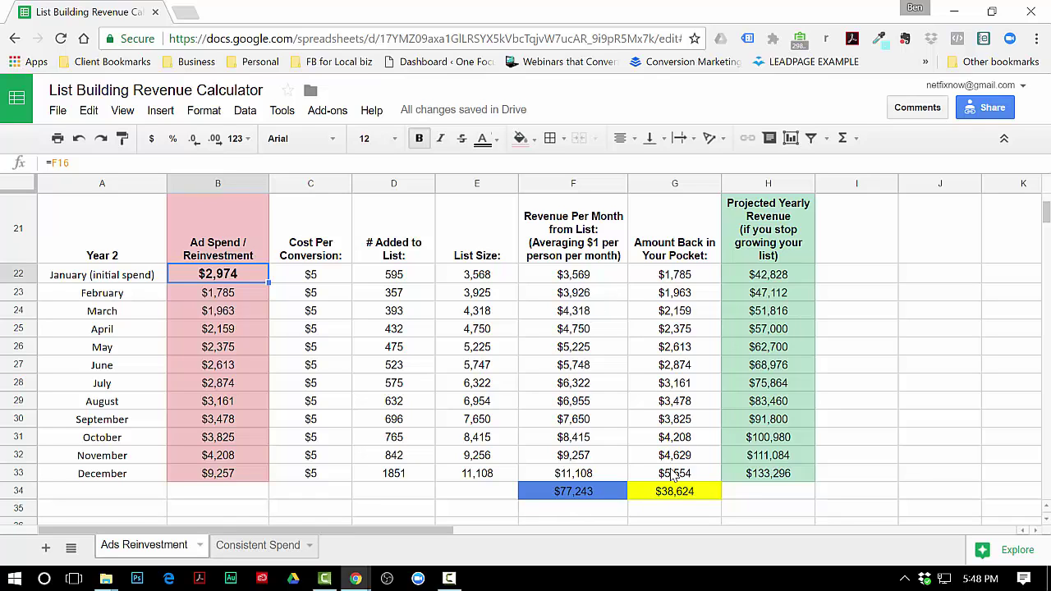
click(481, 476)
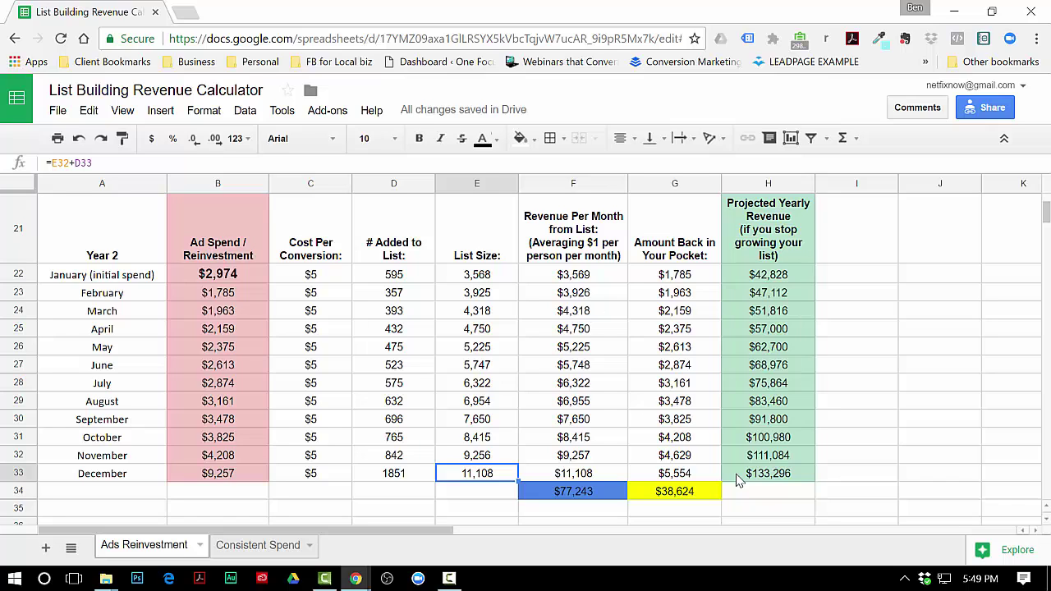
Switch to the Consistent Spend sheet and inspect January's $1,000 ad spend and cost per conversion.
scroll(578, 386, up, 10)
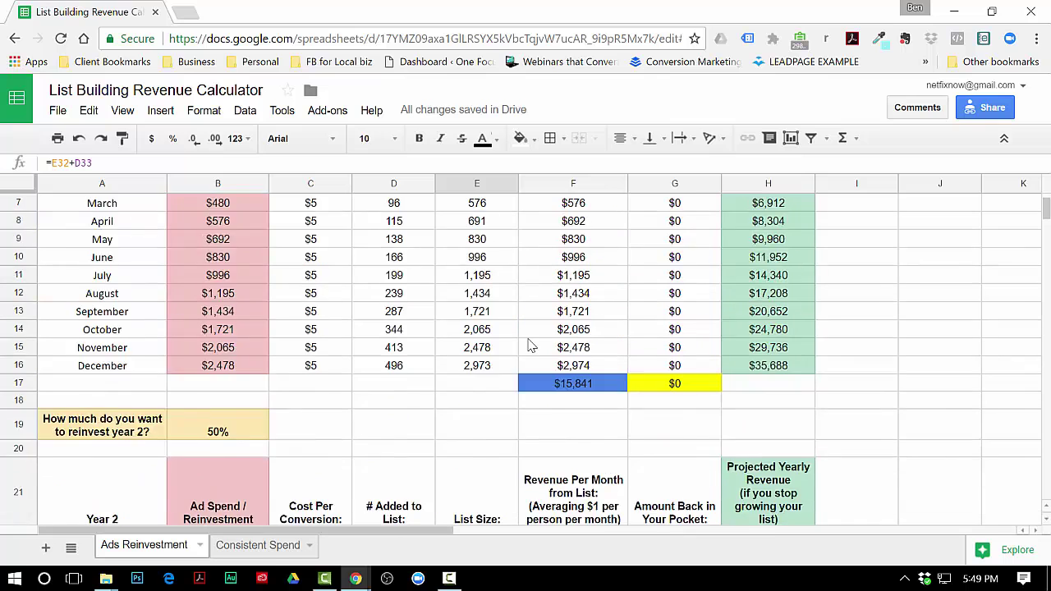
click(263, 545)
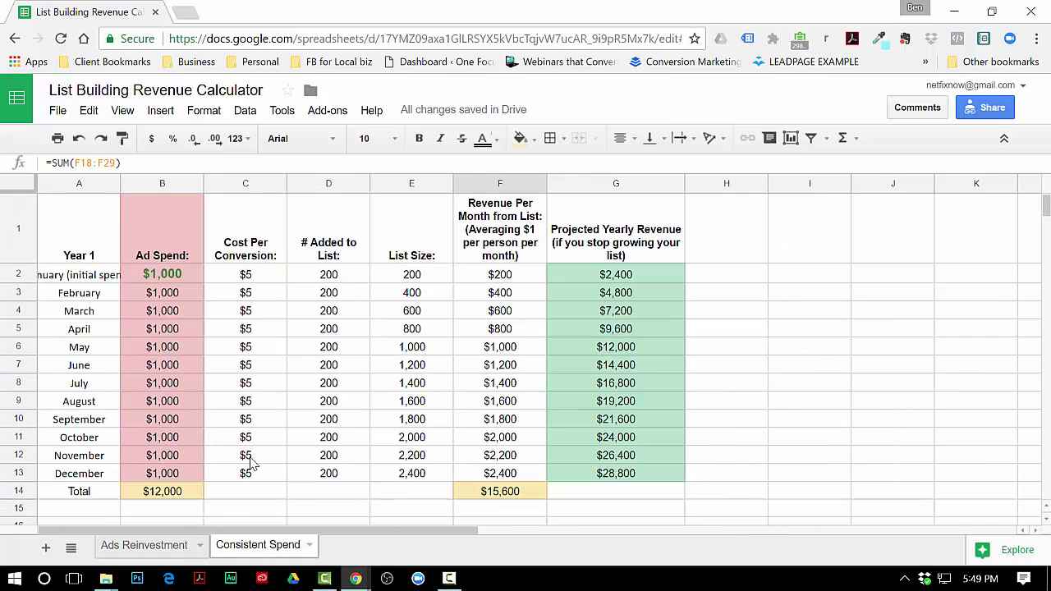
click(159, 280)
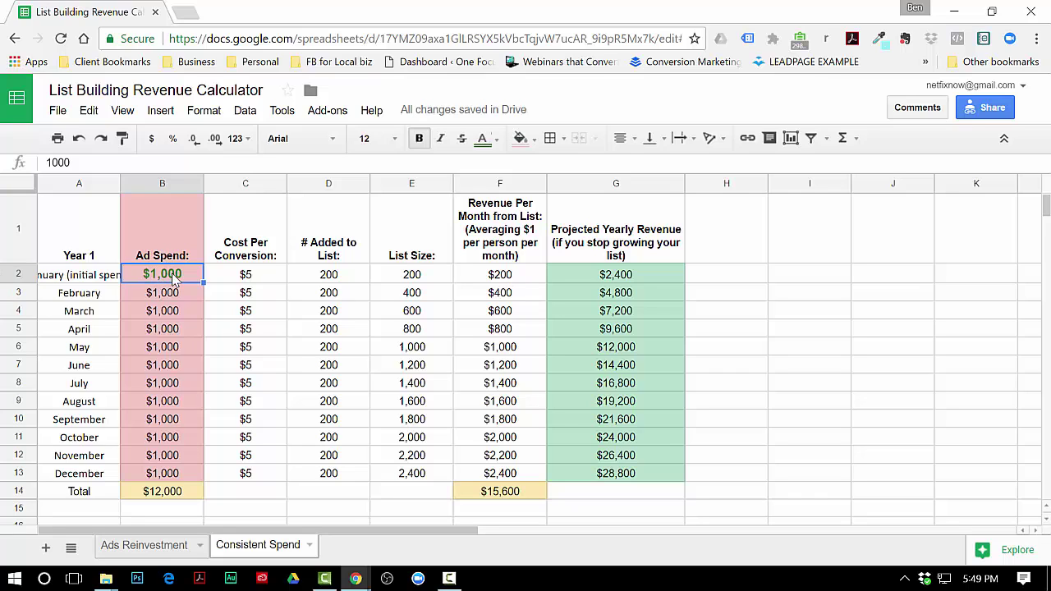
click(250, 280)
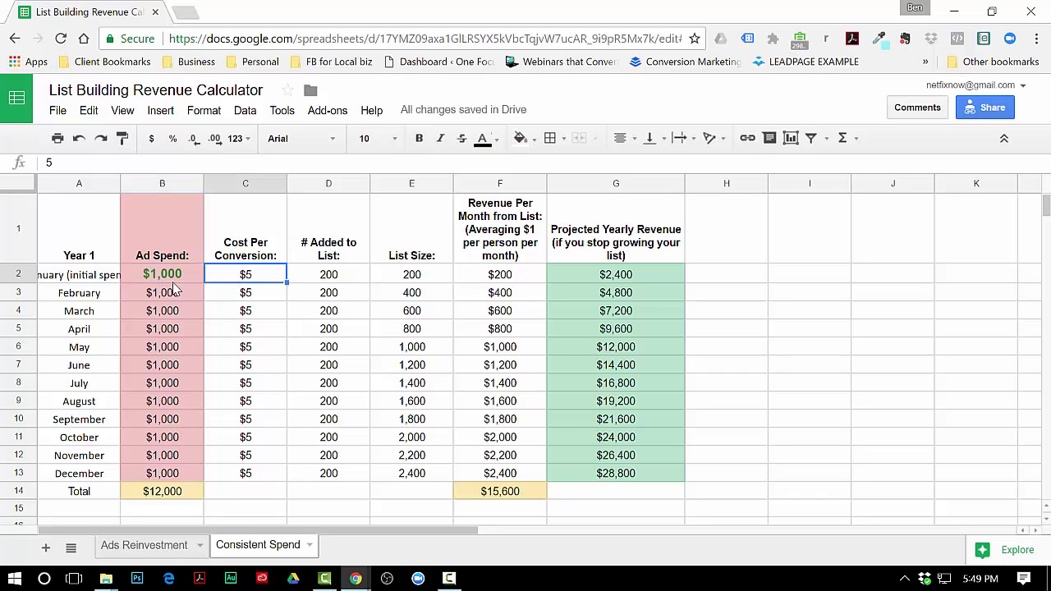
click(145, 279)
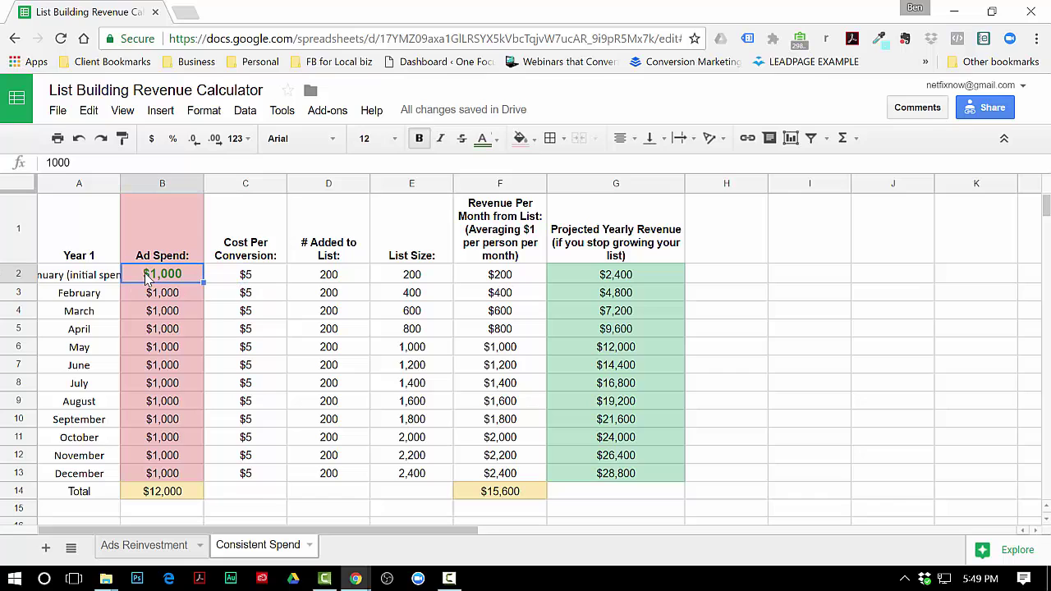
Inspect the year-1 ad spend total, December list size and year-1 revenue total formulas.
click(158, 498)
click(422, 478)
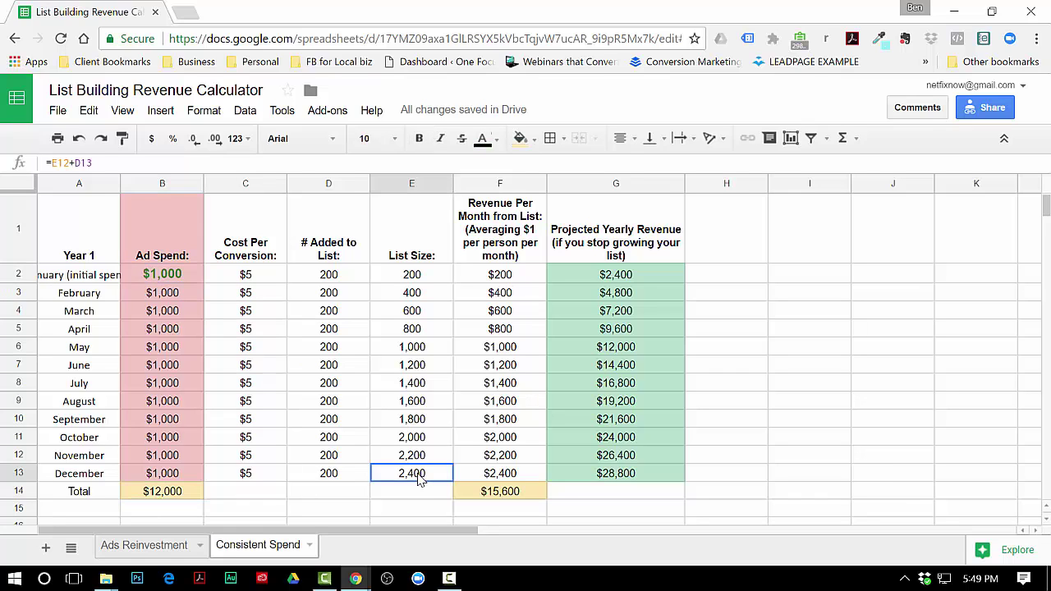
click(489, 497)
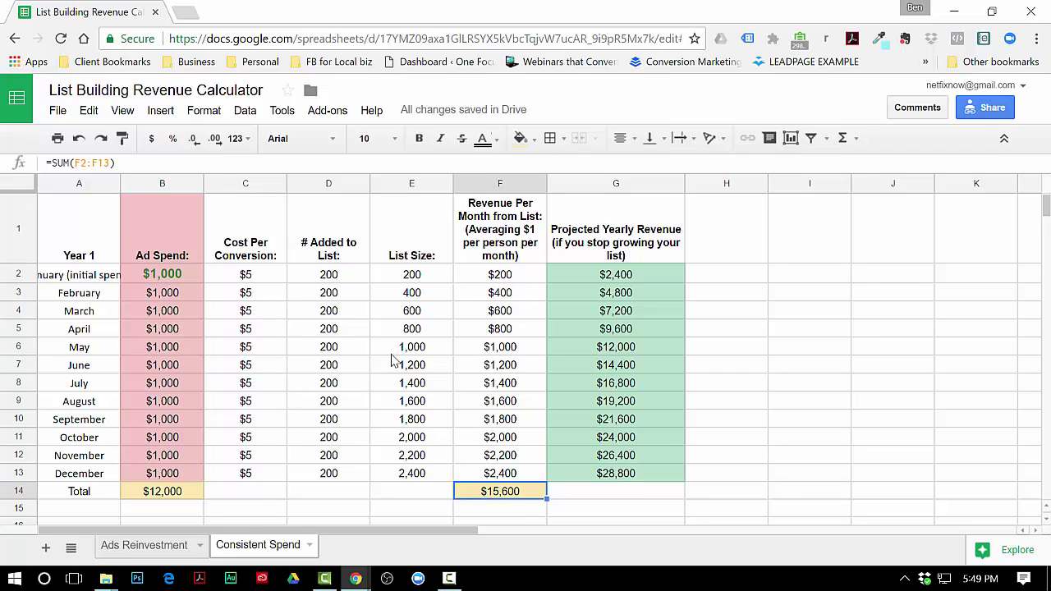
scroll(392, 362, down, 5)
scroll(312, 369, down, 1)
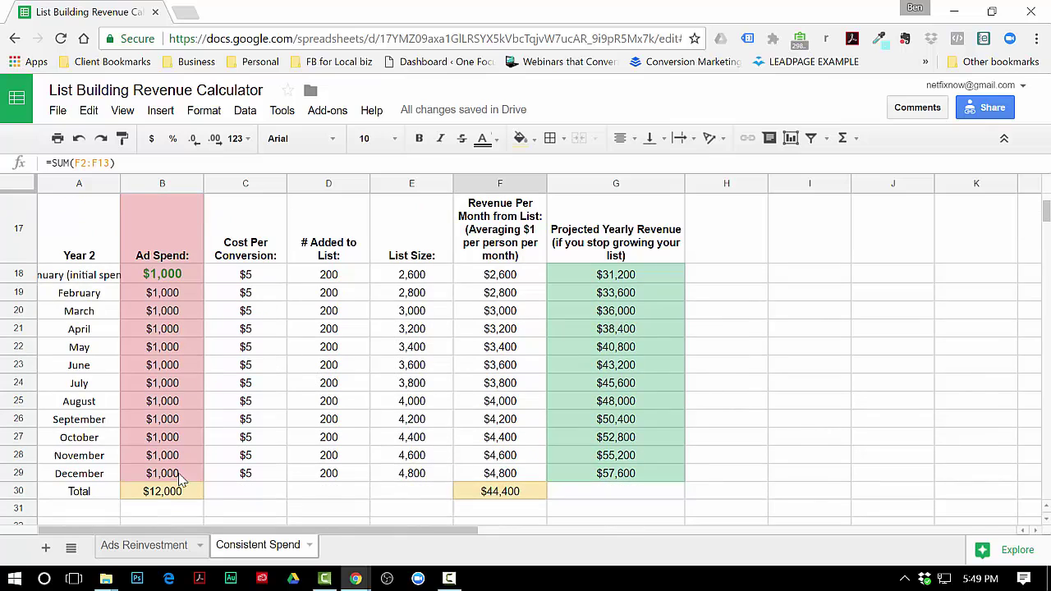
click(487, 492)
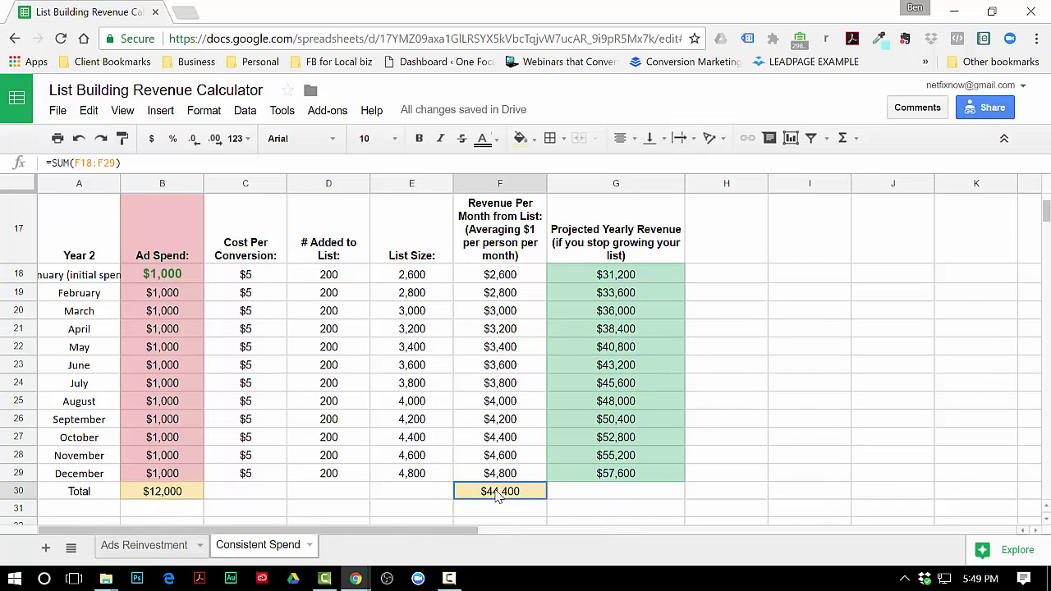
click(417, 476)
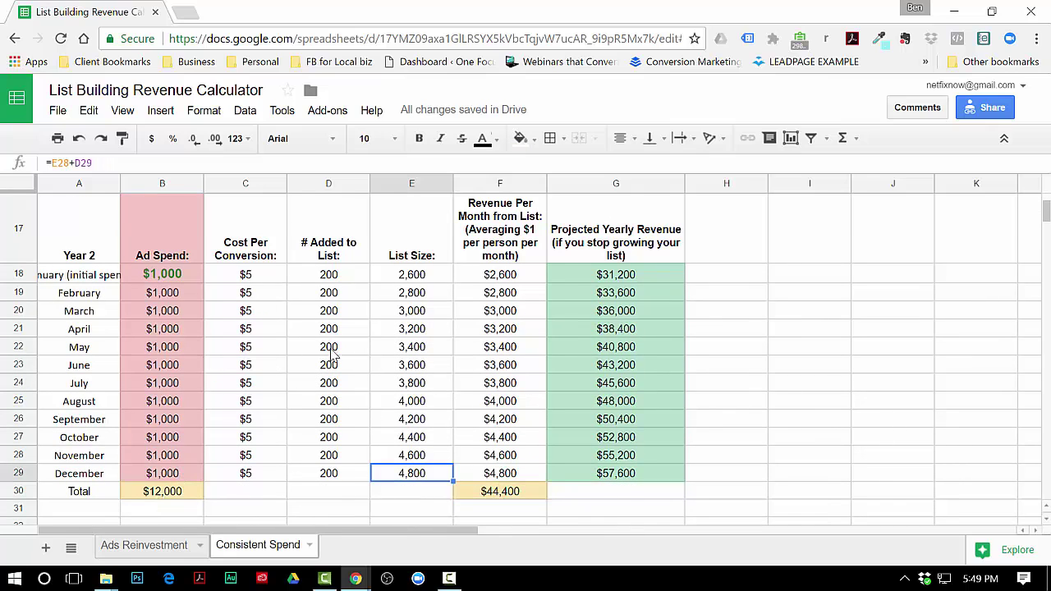
scroll(332, 355, down, 1)
scroll(334, 358, down, 3)
scroll(333, 361, down, 1)
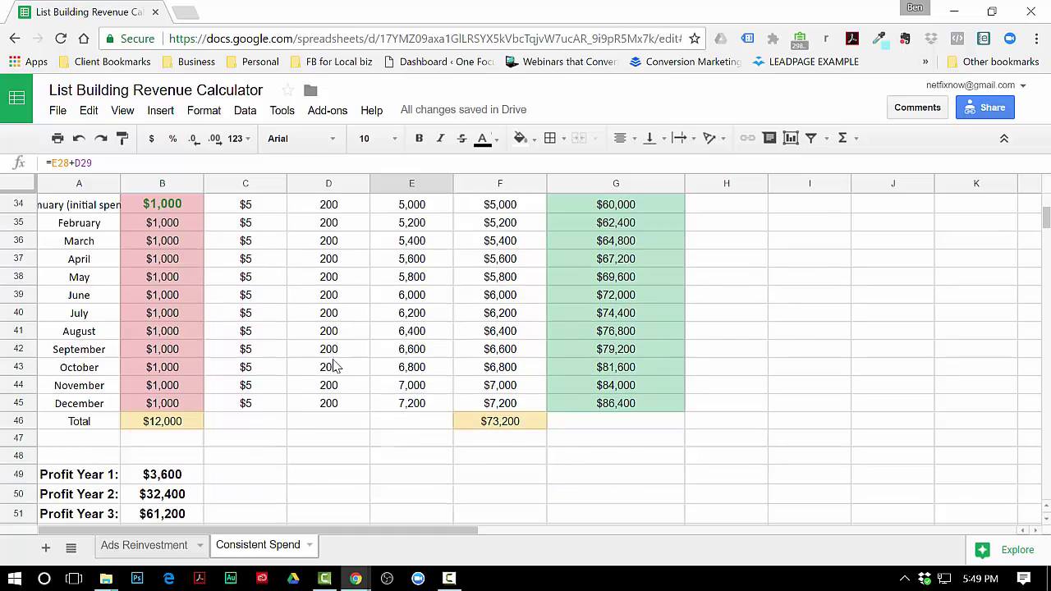
scroll(246, 435, up, 1)
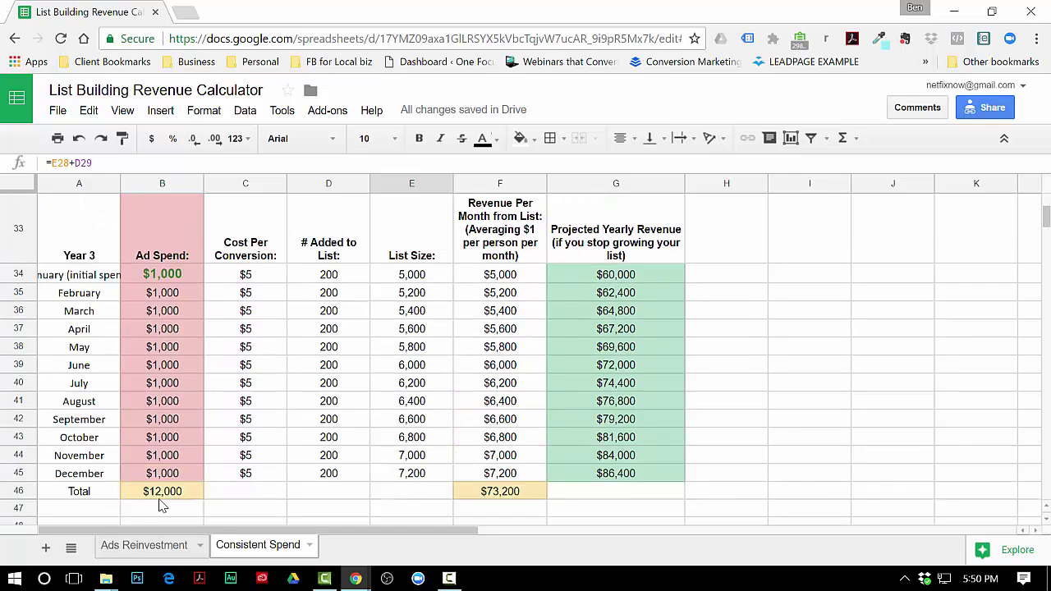
click(423, 477)
click(491, 494)
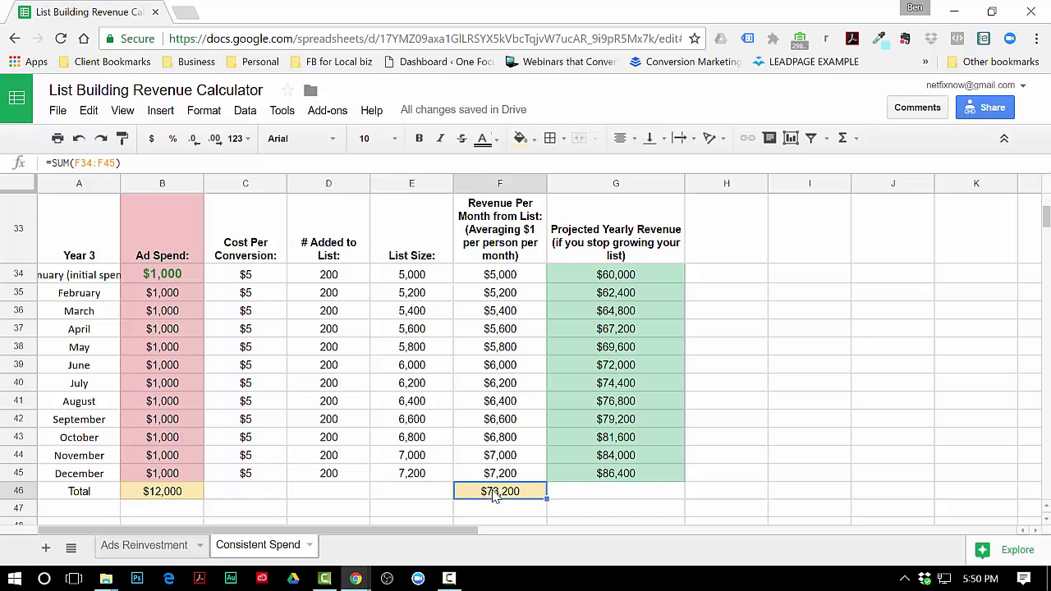
scroll(199, 410, down, 3)
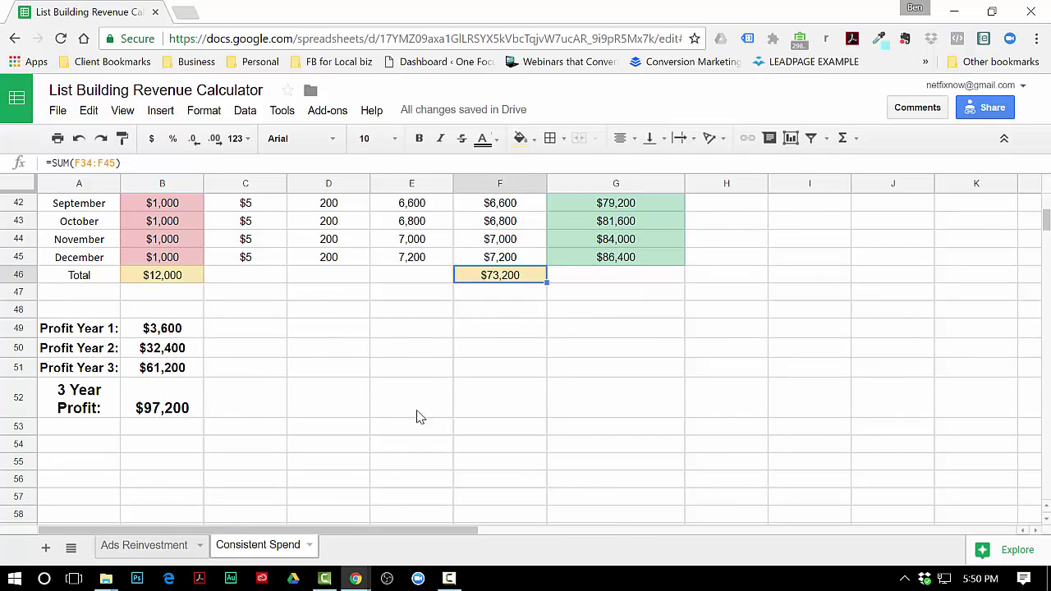
scroll(517, 419, up, 2)
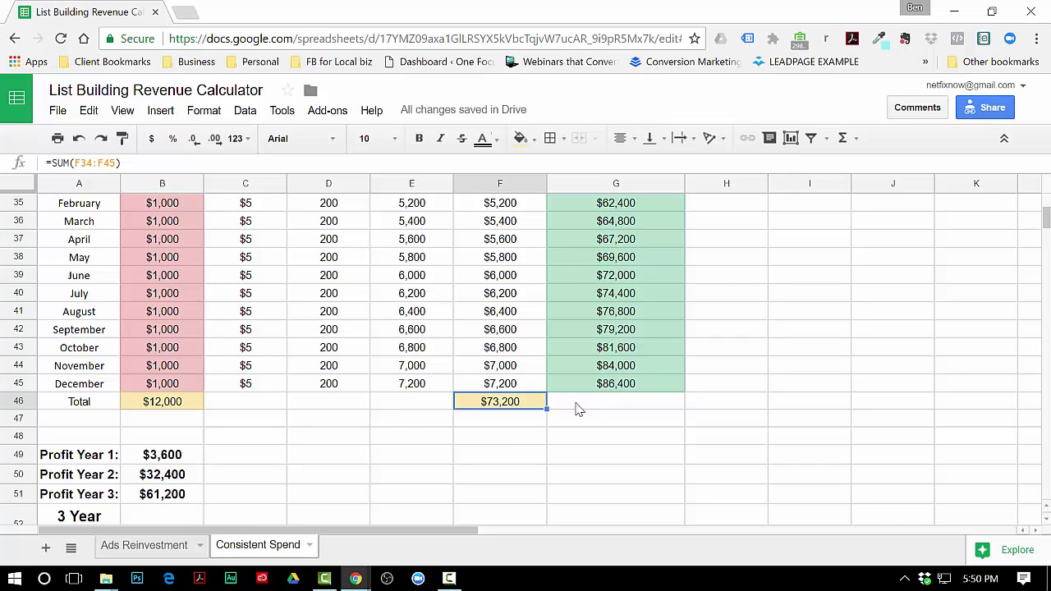
scroll(603, 410, up, 5)
scroll(277, 399, up, 5)
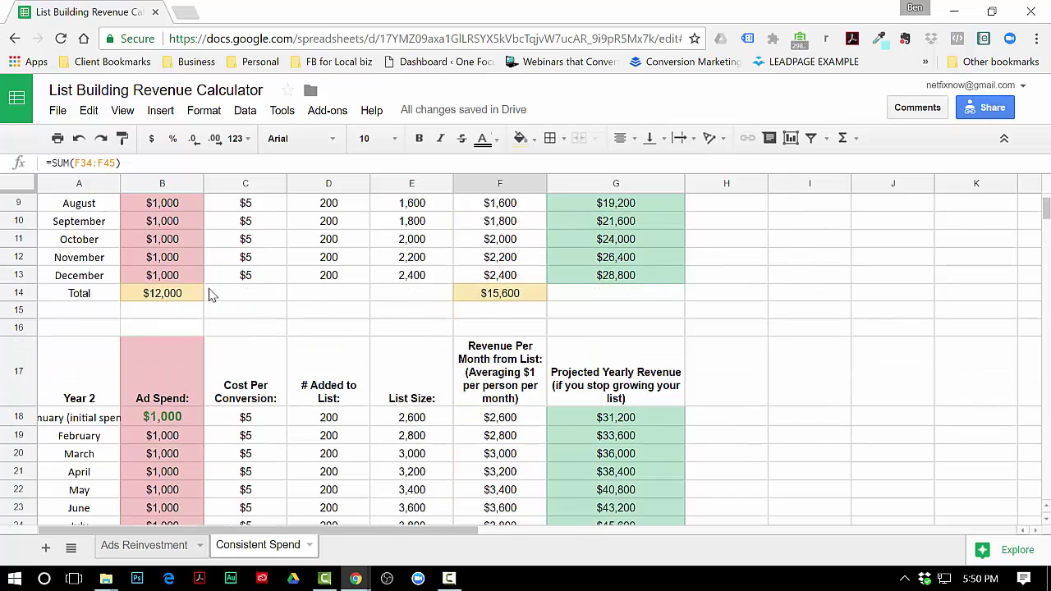
scroll(232, 338, up, 1)
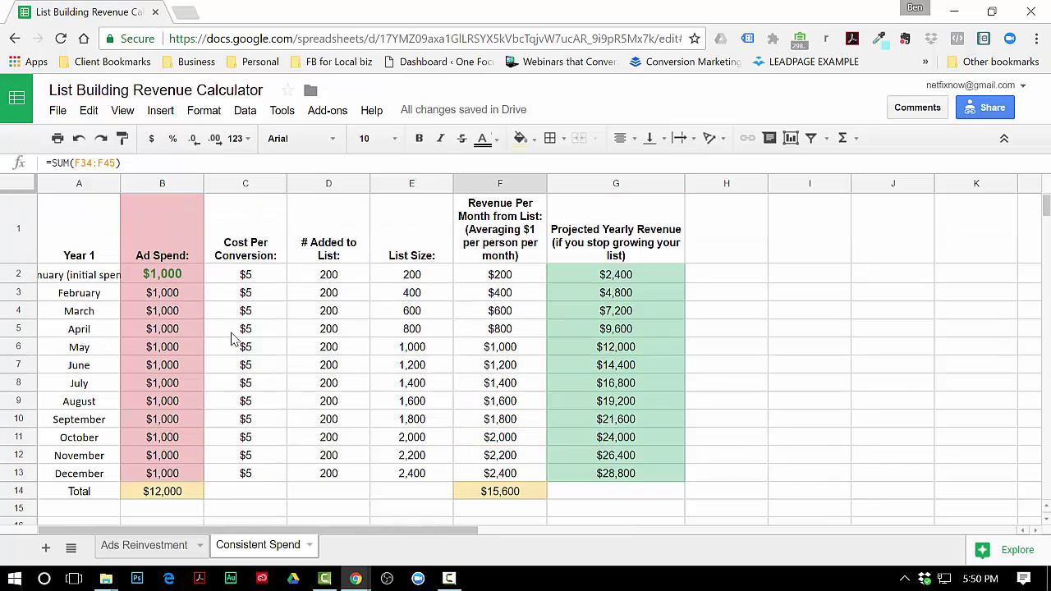